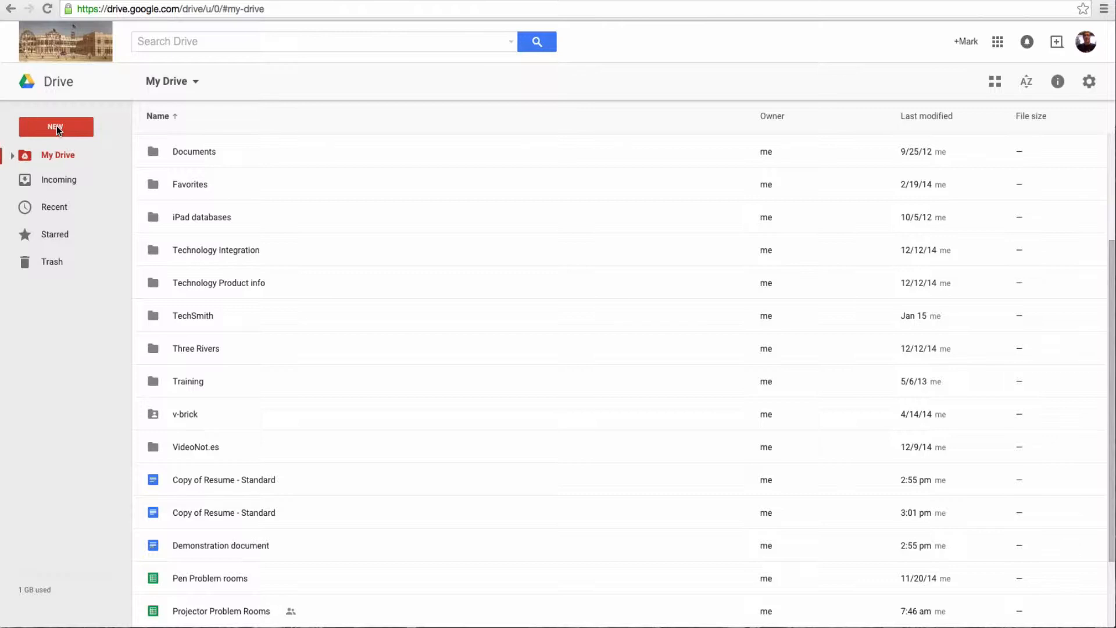
# Step: Create a new blank Google Docs document and insert a table with 5 columns and 3 rows
pyautogui.click(57, 127)
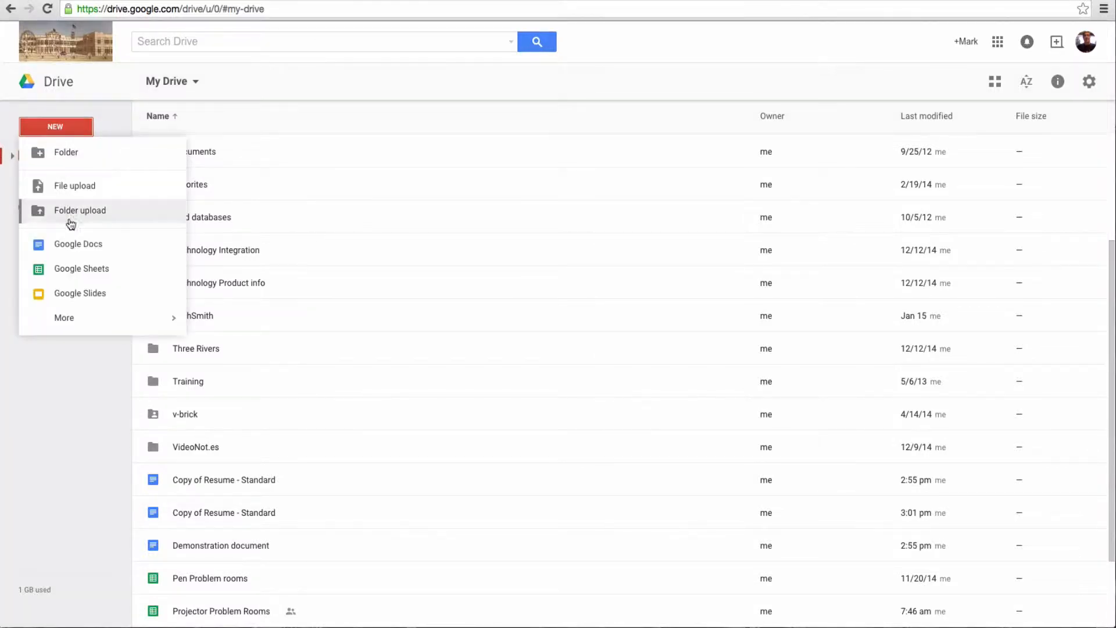
pyautogui.click(84, 249)
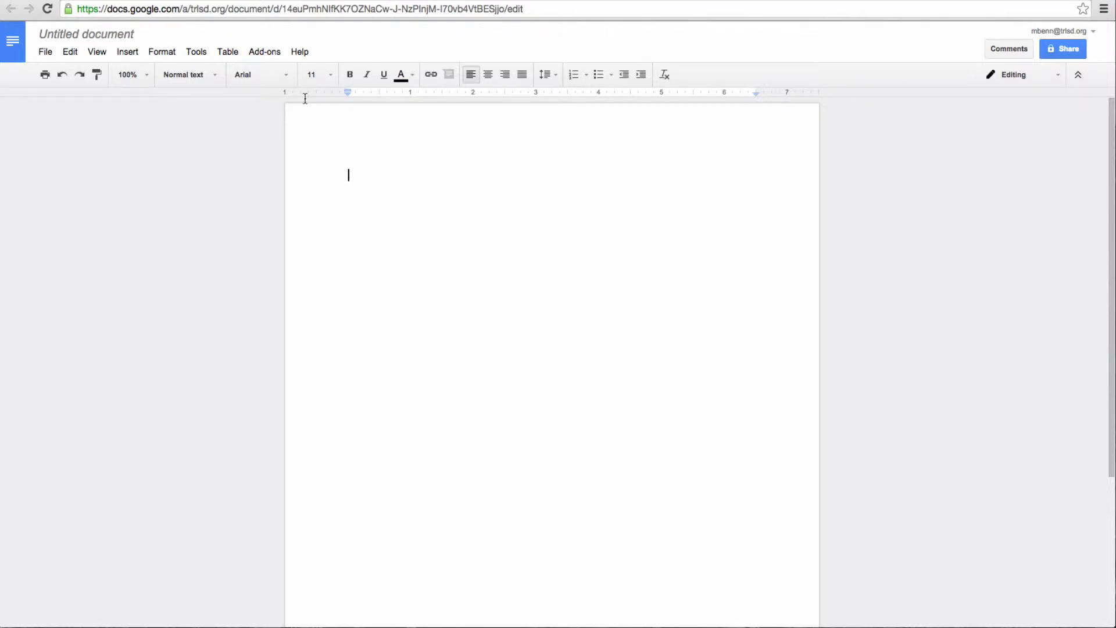
pyautogui.click(232, 53)
pyautogui.moveTo(243, 73)
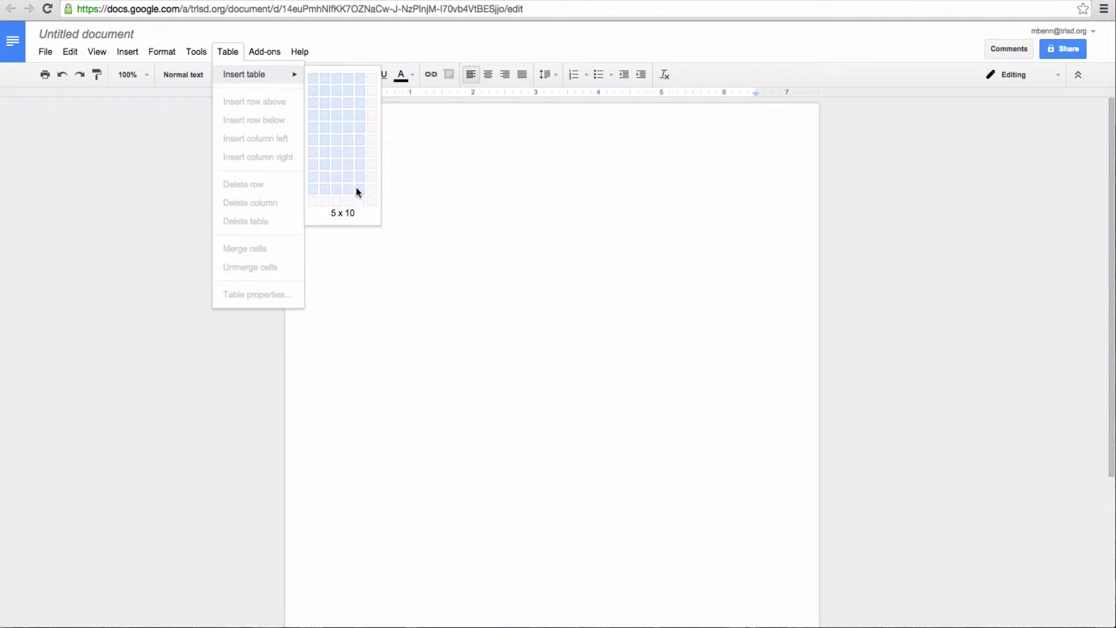
pyautogui.click(359, 104)
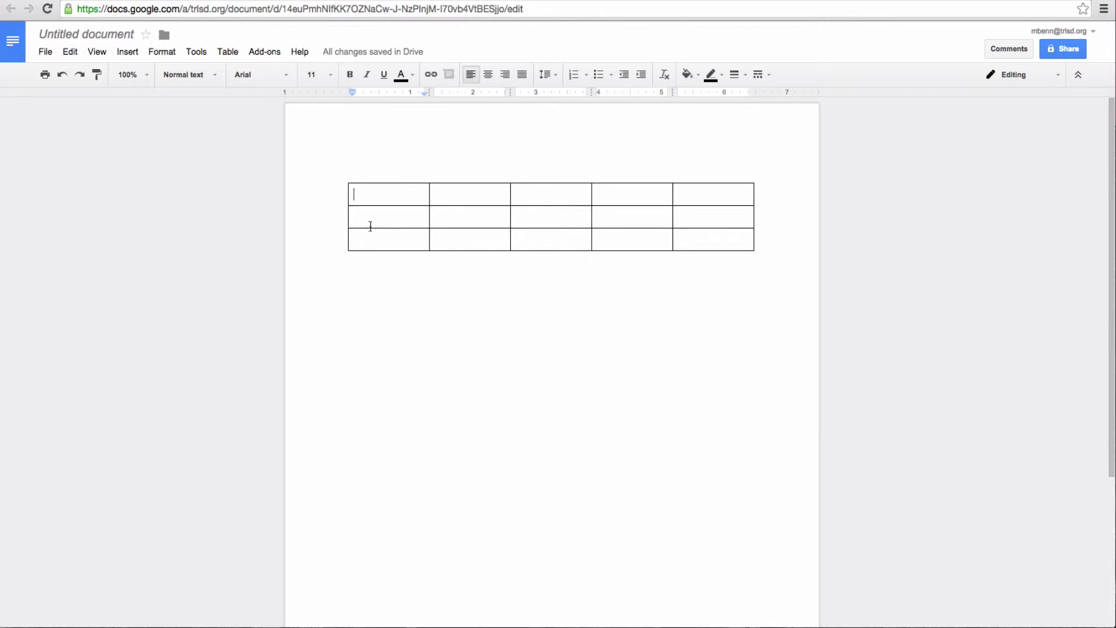
# Step: Enter 1, 2 and 3 in the first, third and fifth cells of the table's first row
pyautogui.write('1')
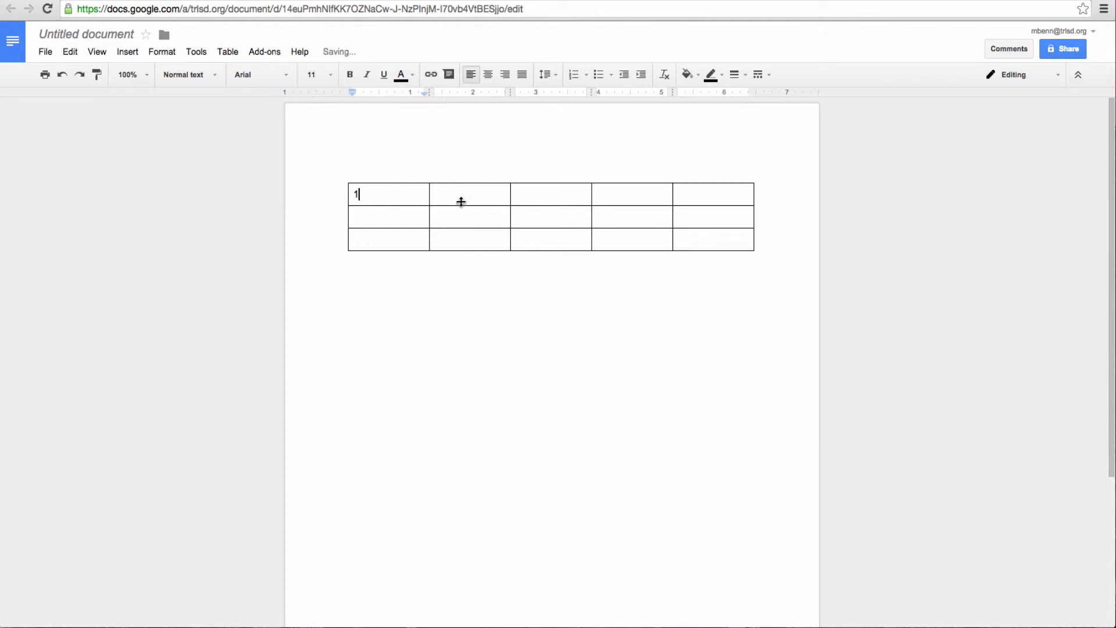
pyautogui.click(528, 196)
pyautogui.write('2')
pyautogui.doubleClick(687, 199)
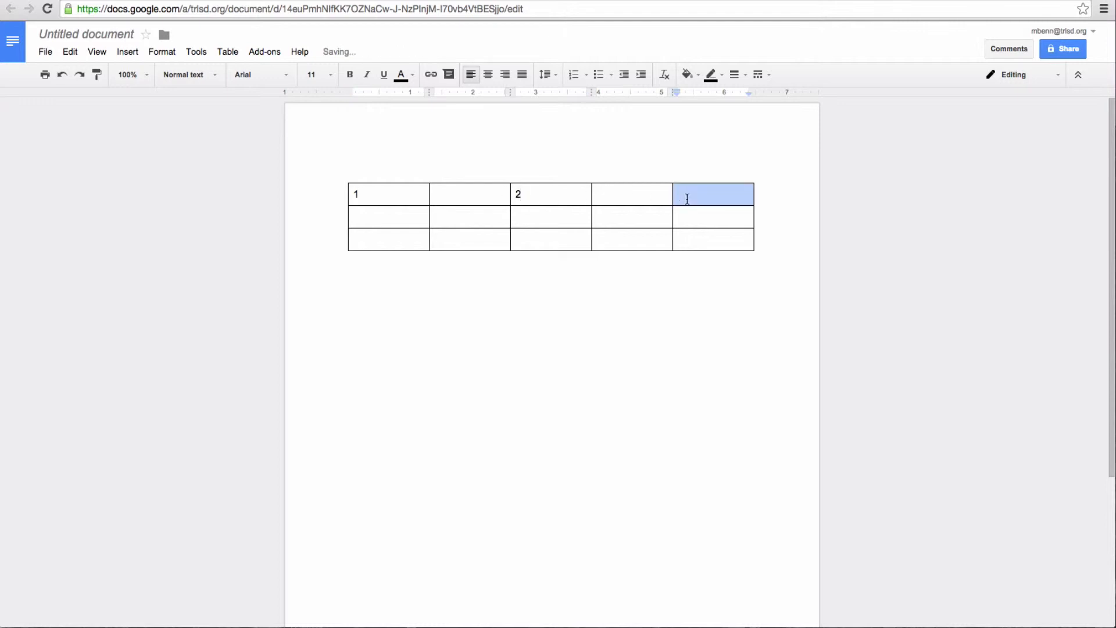
pyautogui.write('3')
# Step: Fill the first, third and fifth columns with 4, 5, 6 in the second row and 7, 8, 9 in the third row
pyautogui.click(357, 220)
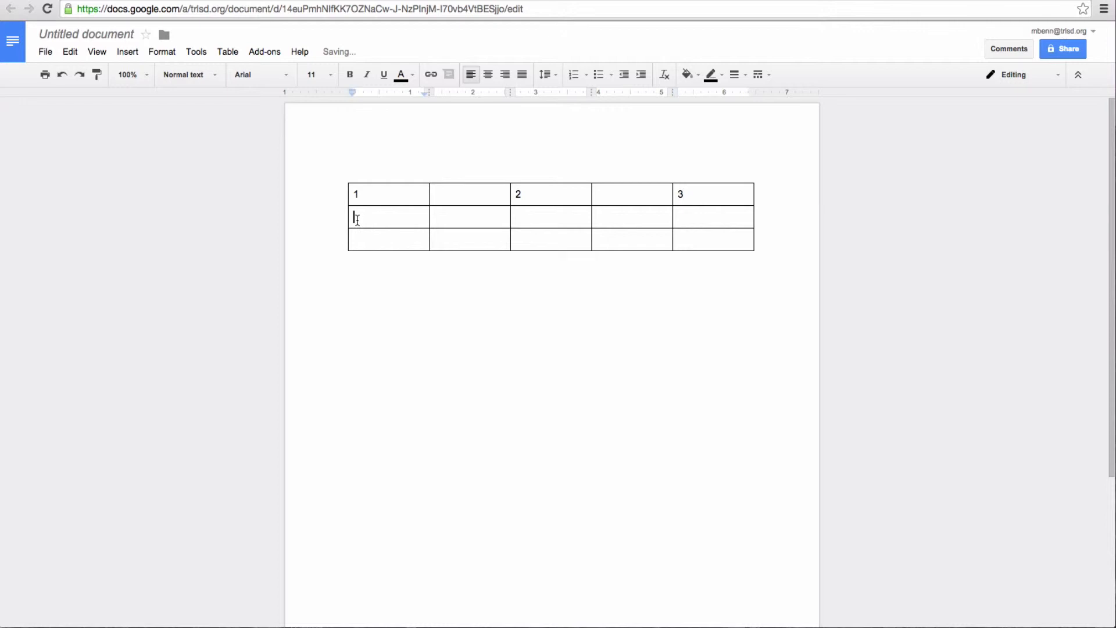
pyautogui.write('4')
pyautogui.click(517, 219)
pyautogui.write('5')
pyautogui.click(680, 220)
pyautogui.write('6')
pyautogui.click(355, 241)
pyautogui.write('7')
pyautogui.click(518, 241)
pyautogui.write('8')
pyautogui.click(685, 240)
pyautogui.write('9')
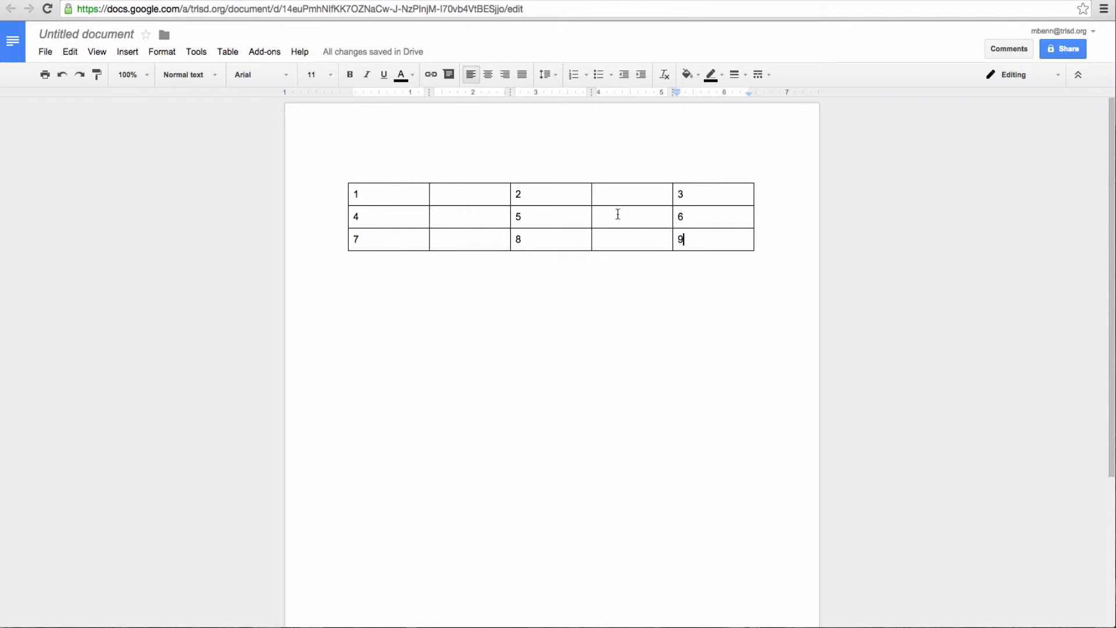
# Step: Set the border width of the five-column table to 0 pt in its table properties
pyautogui.rightClick(461, 217)
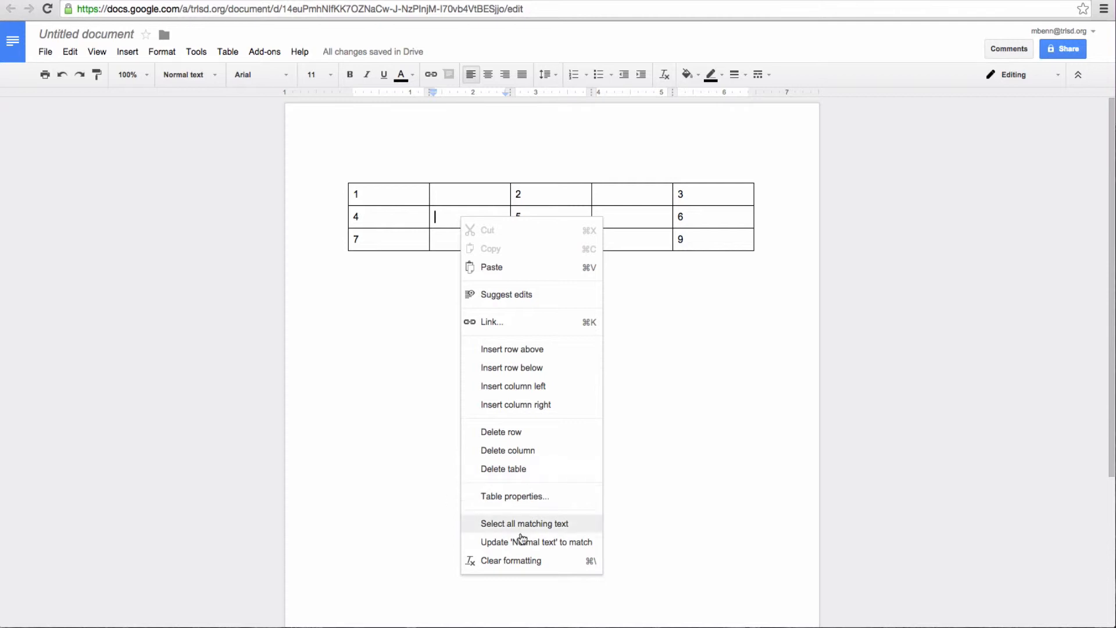
pyautogui.click(523, 497)
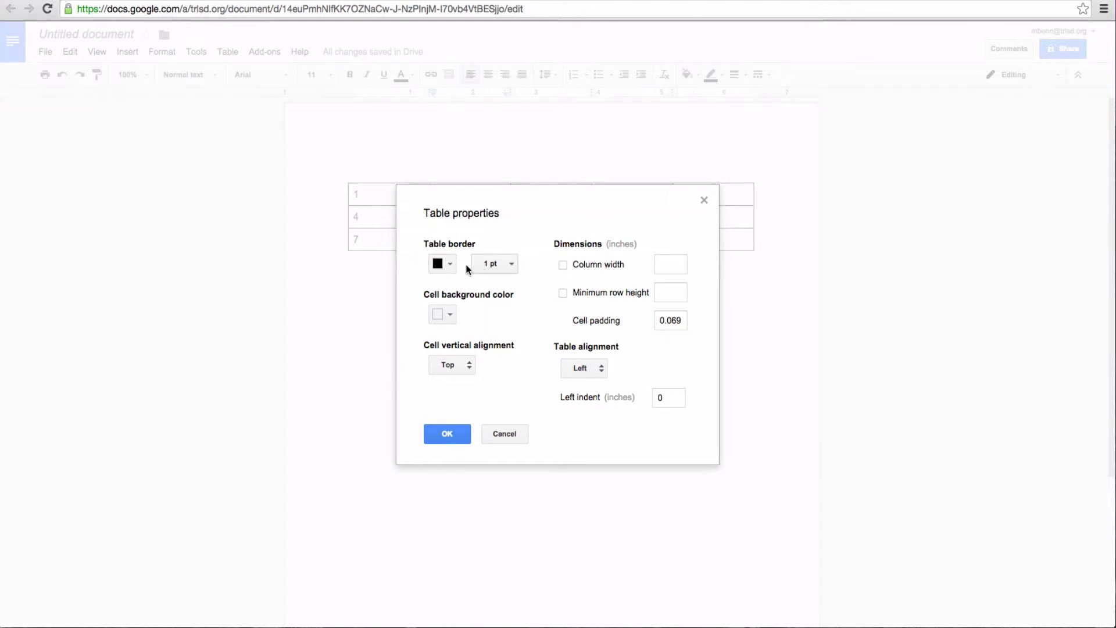
pyautogui.click(512, 264)
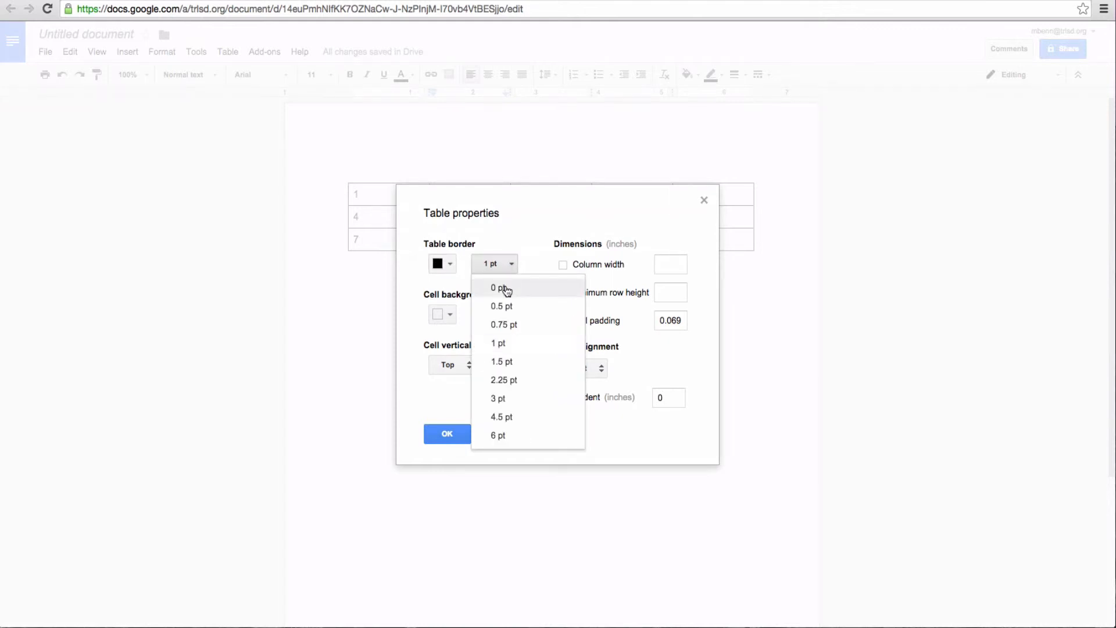
pyautogui.click(503, 286)
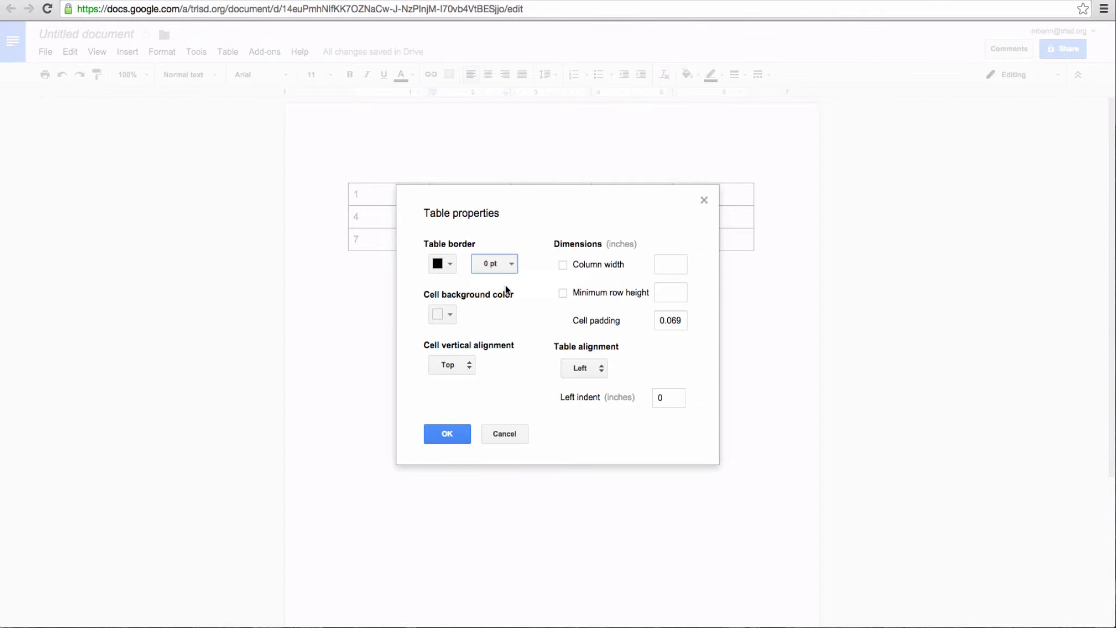
pyautogui.click(453, 433)
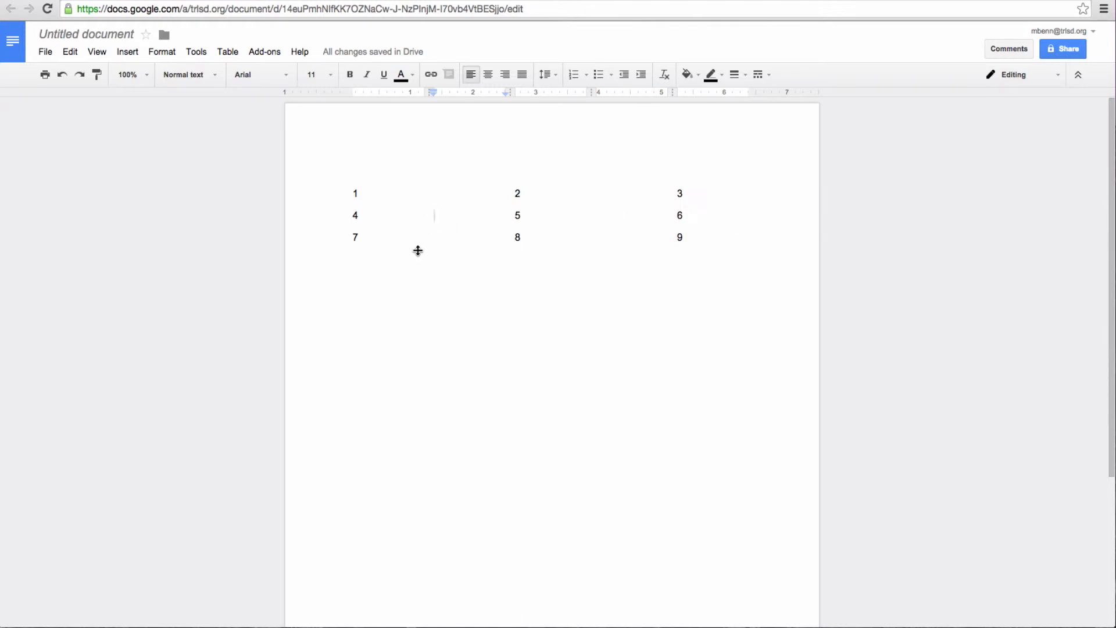
pyautogui.click(381, 237)
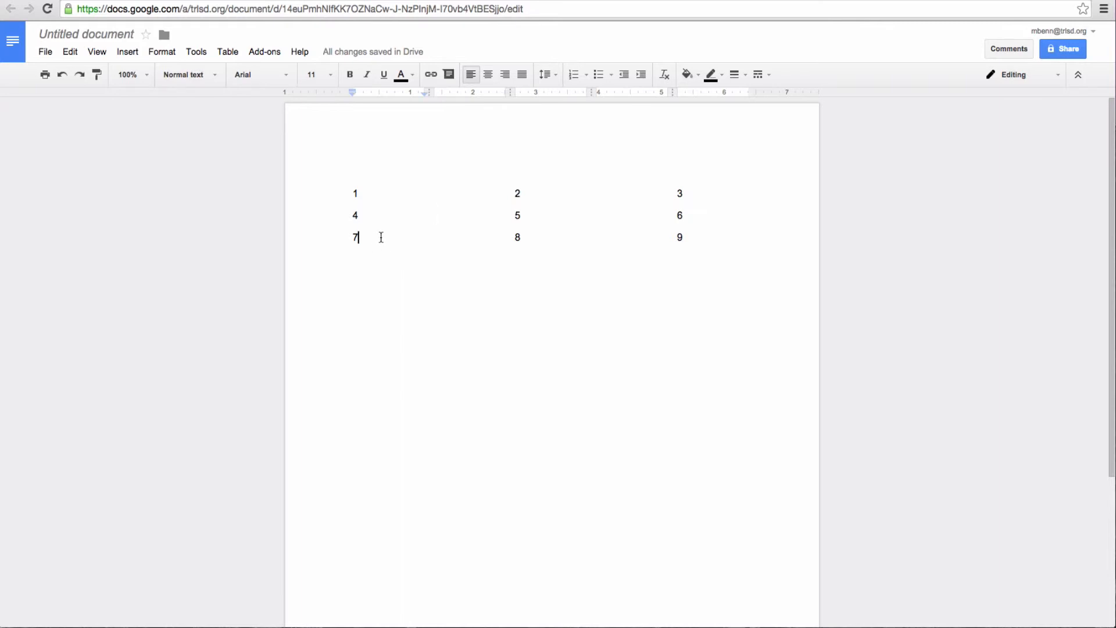
pyautogui.click(433, 217)
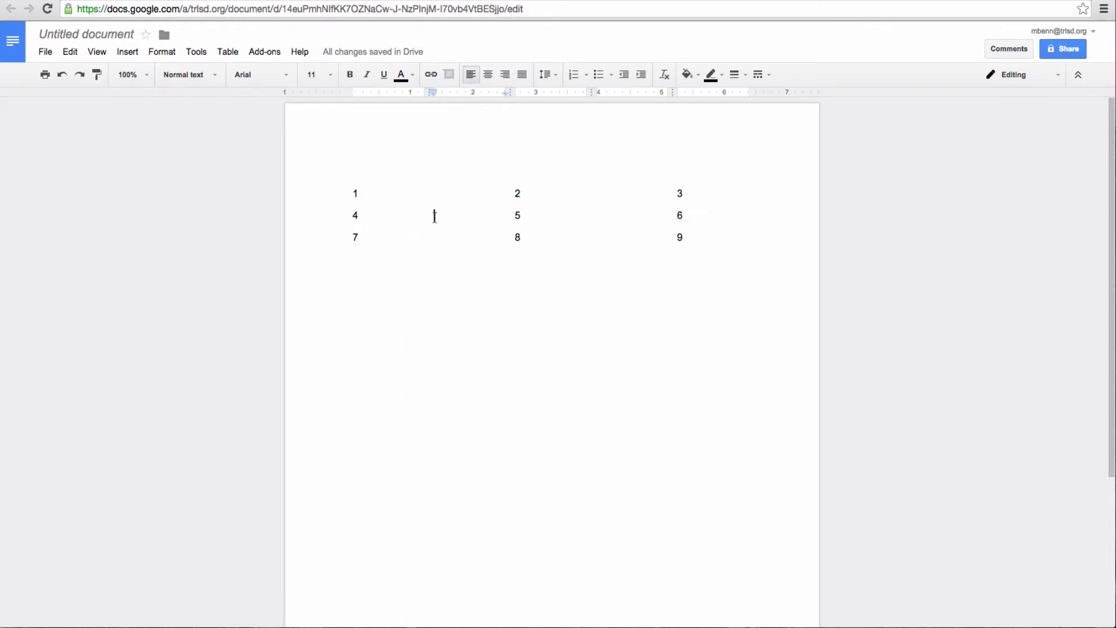
pyautogui.click(605, 214)
# Step: Add four blank lines below the borderless table and insert a table with 12 columns and 3 rows
pyautogui.click(350, 312)
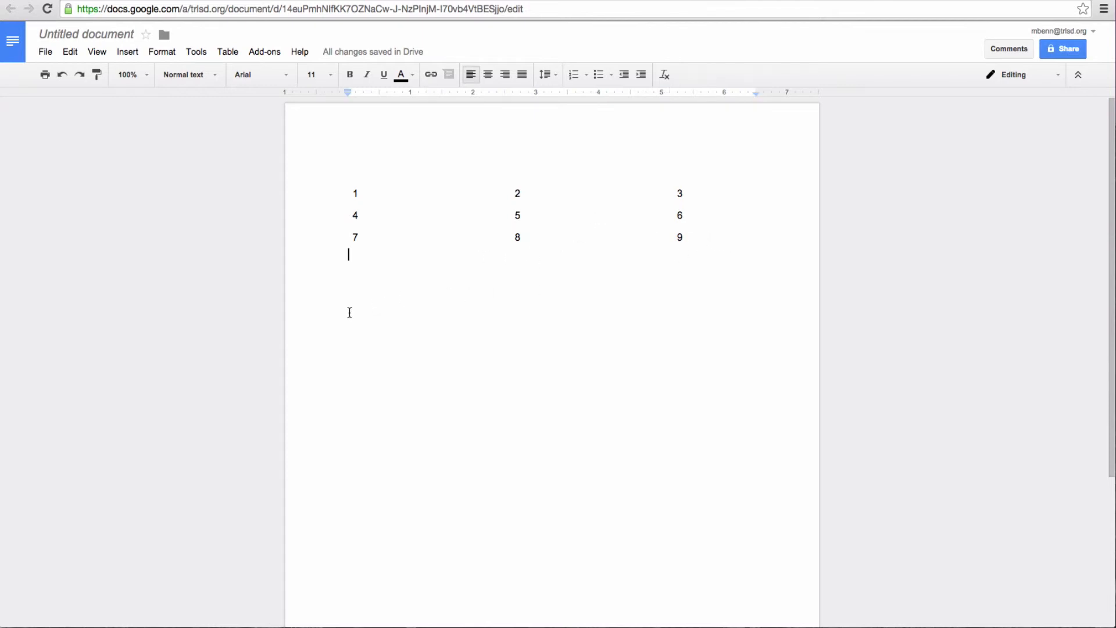
pyautogui.press('Return')
pyautogui.press('Return')
pyautogui.press('Return')
pyautogui.press('Return')
pyautogui.click(229, 51)
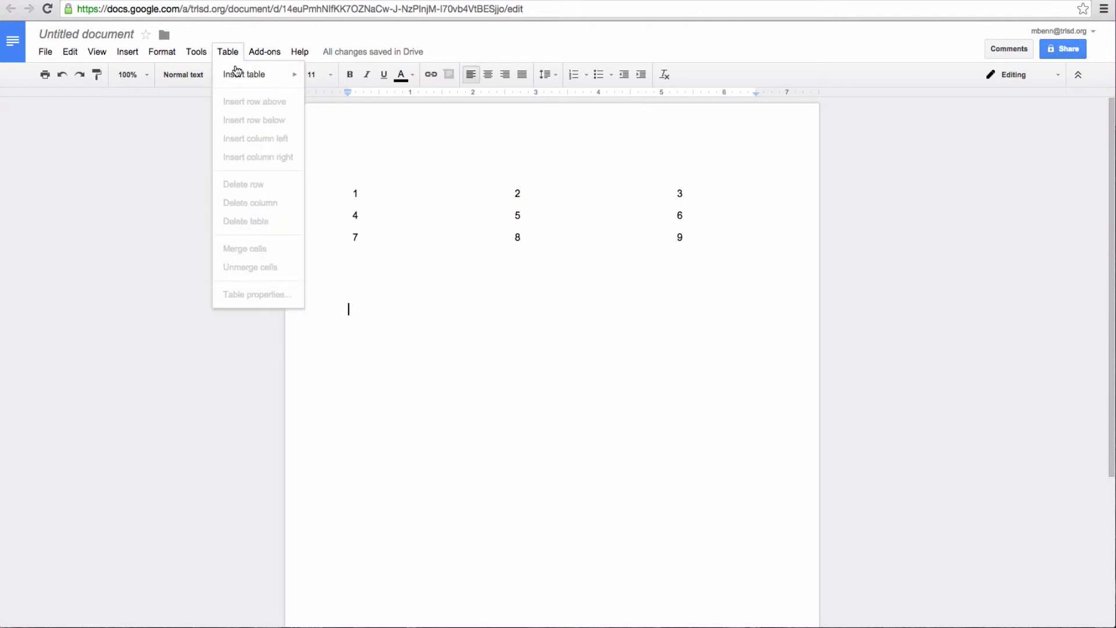
pyautogui.moveTo(237, 78)
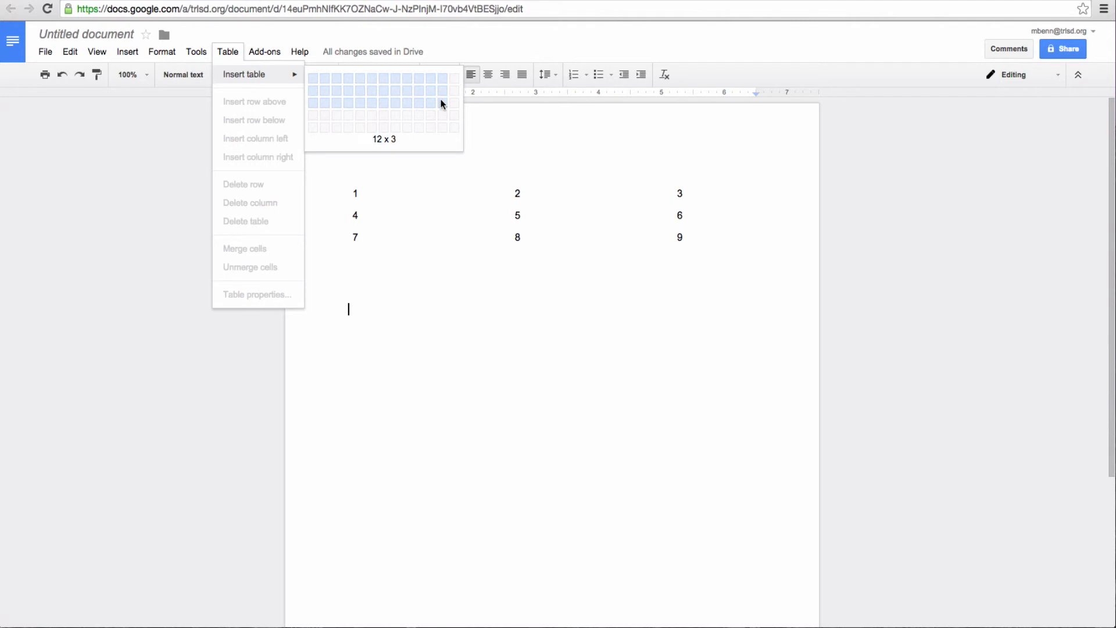
pyautogui.click(442, 104)
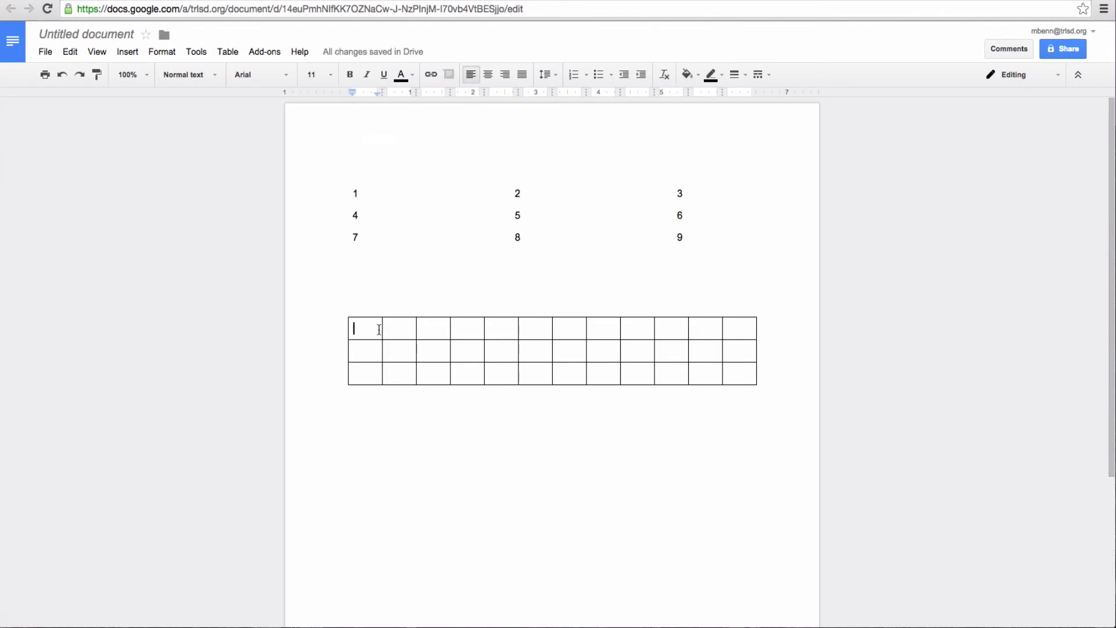
# Step: Enter the numbers 1 to 6 in every other cell of the new table's first row, starting with the first cell
pyautogui.write('1')
pyautogui.click(428, 332)
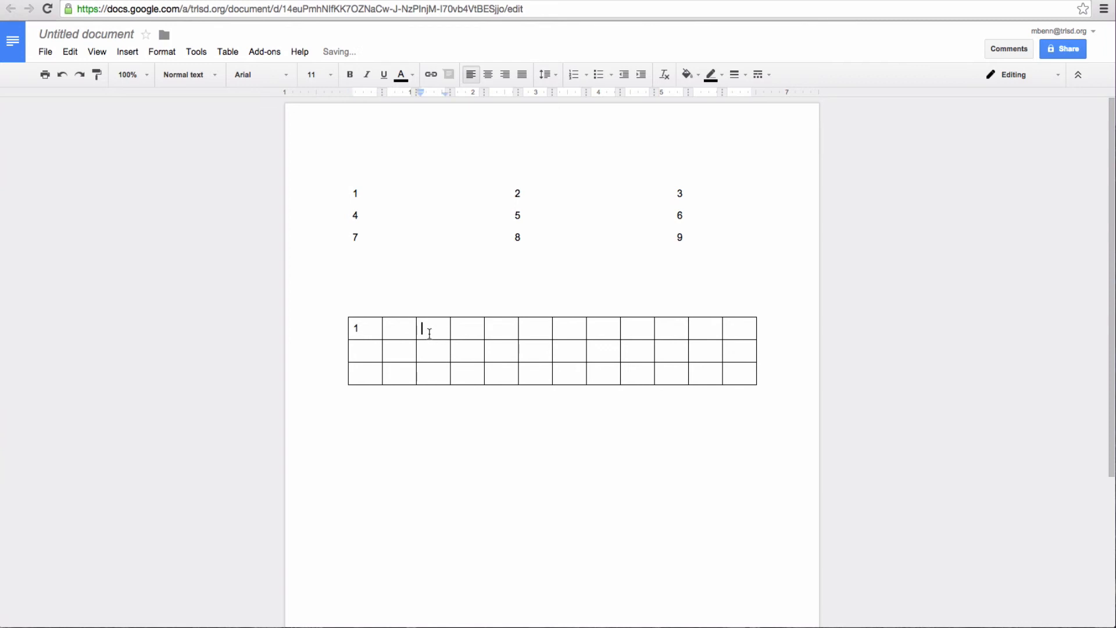
pyautogui.write('2')
pyautogui.click(500, 331)
pyautogui.write('3')
pyautogui.click(564, 330)
pyautogui.write('4')
pyautogui.click(632, 332)
pyautogui.write('5')
pyautogui.click(697, 331)
pyautogui.write('6')
# Step: Set the border width of the twelve-column table to 0 pt in its table properties
pyautogui.rightClick(465, 352)
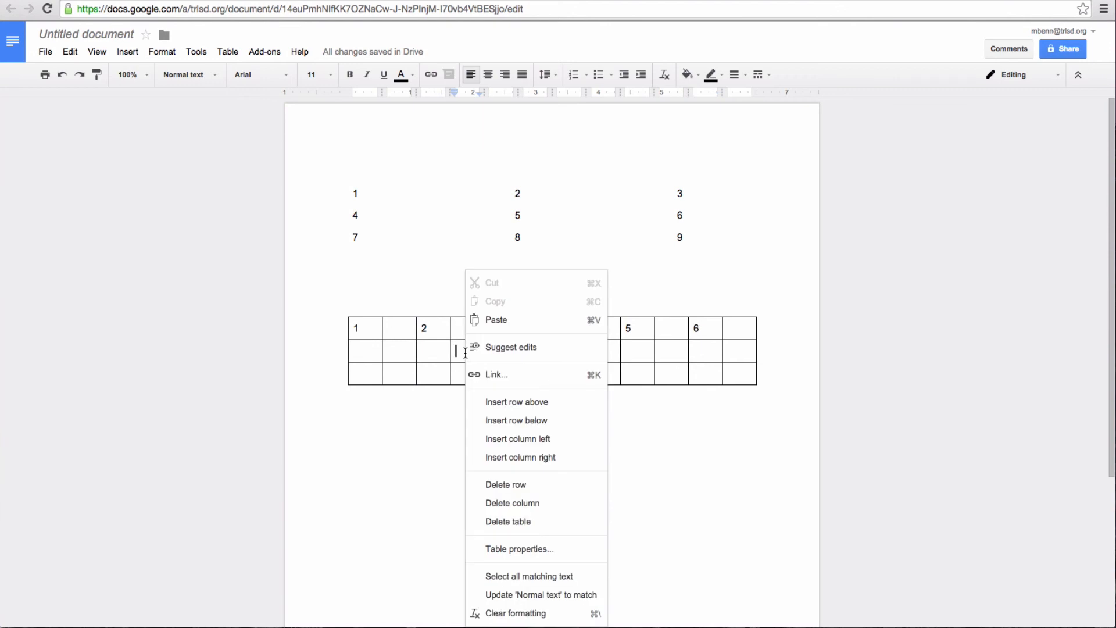
pyautogui.click(509, 551)
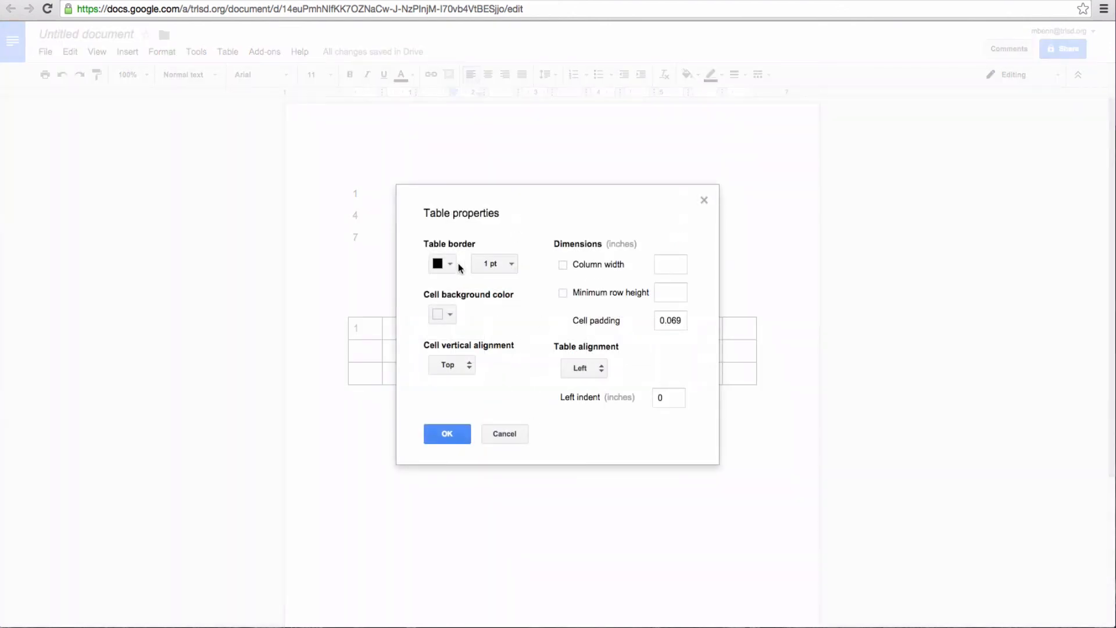
pyautogui.click(511, 264)
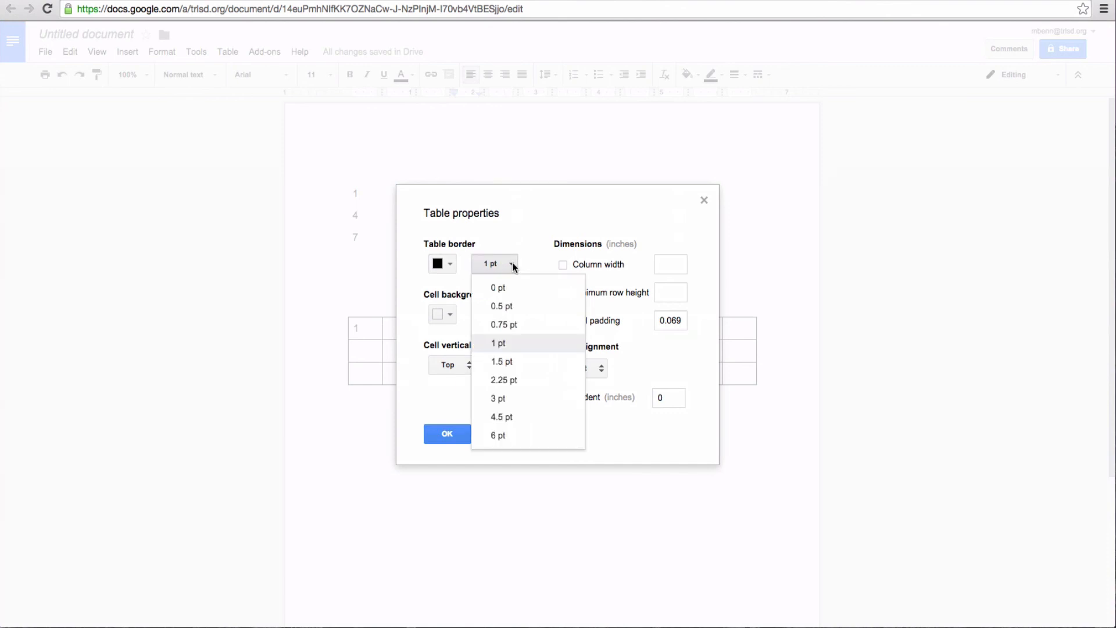
pyautogui.click(500, 288)
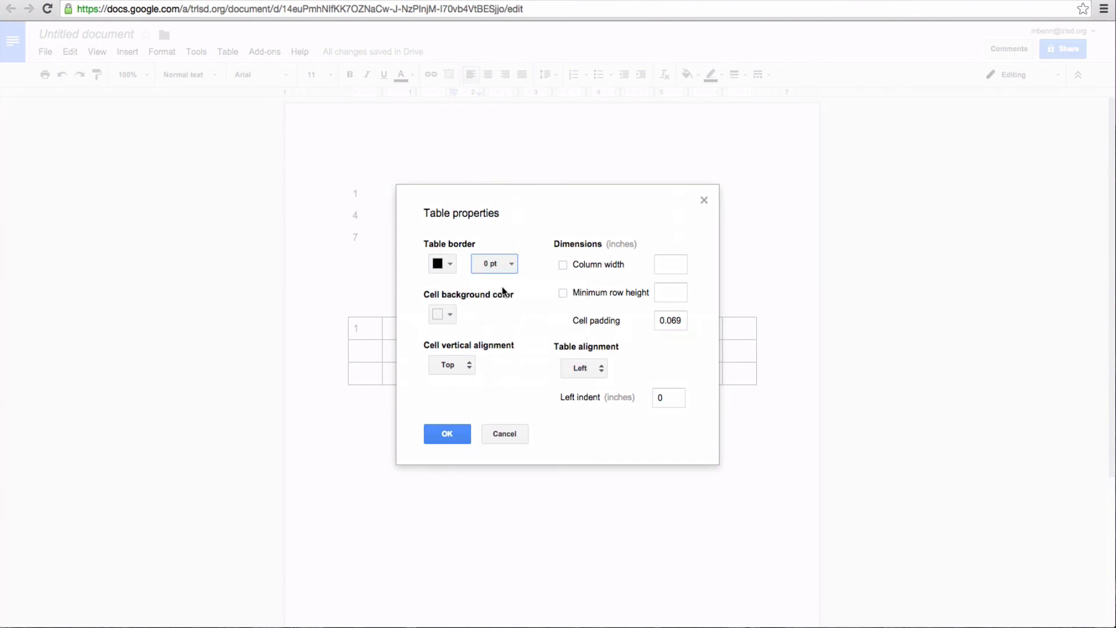
pyautogui.click(447, 434)
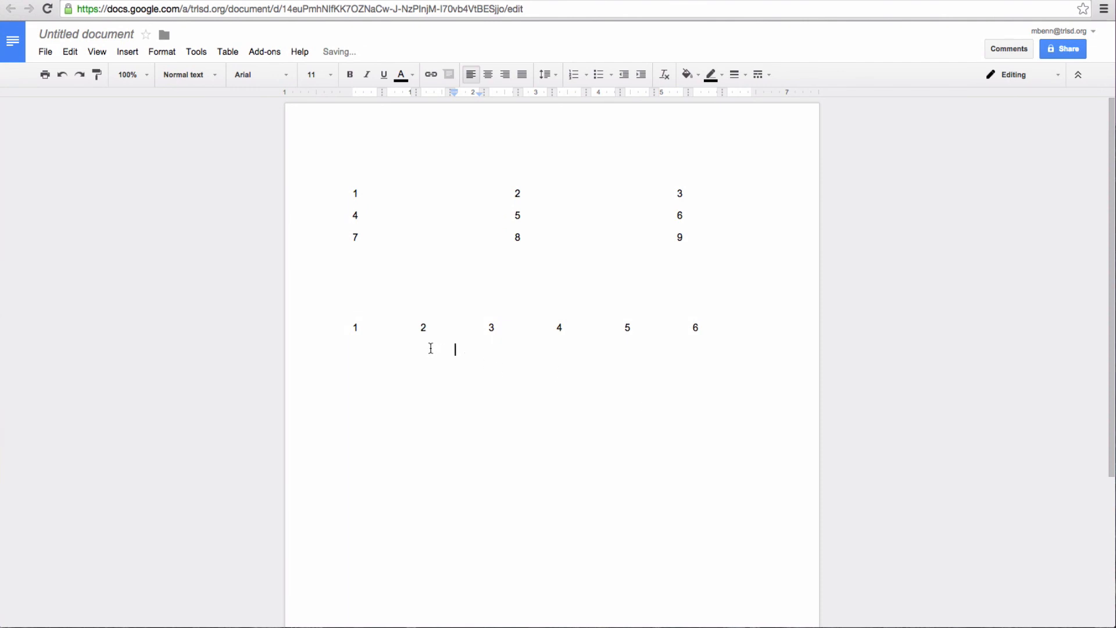